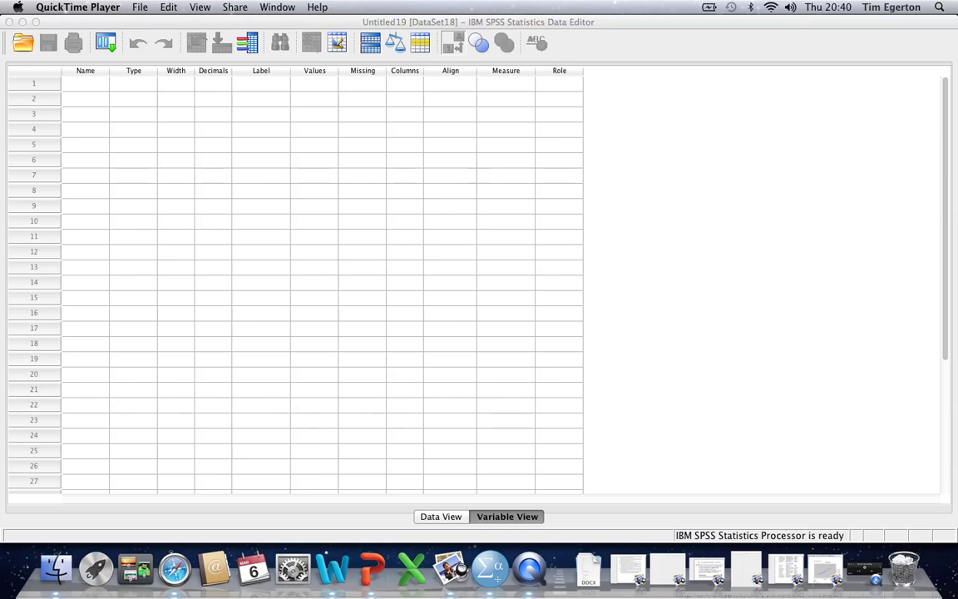
Name the first variable in row 1 of Variable View 'Age'.
{"action": "left_click", "coordinate": [92, 78]}
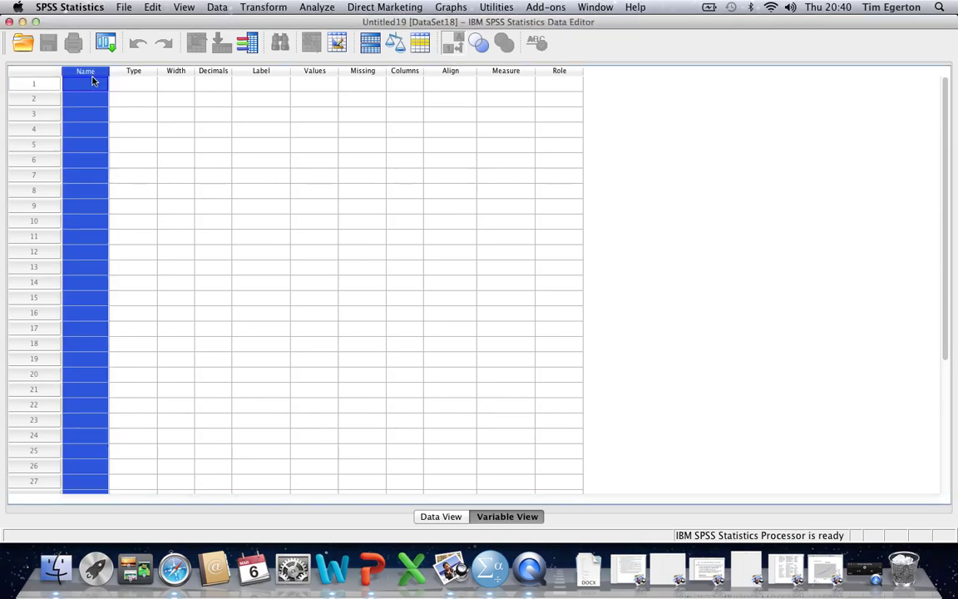
{"action": "left_click", "coordinate": [89, 87]}
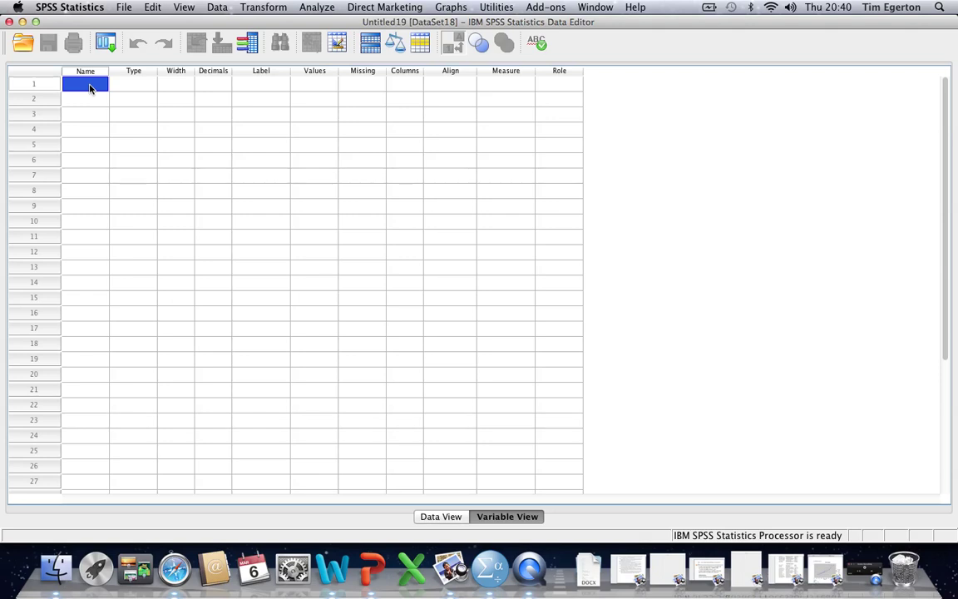
{"action": "type", "text": "Age"}
{"action": "left_click", "coordinate": [120, 87]}
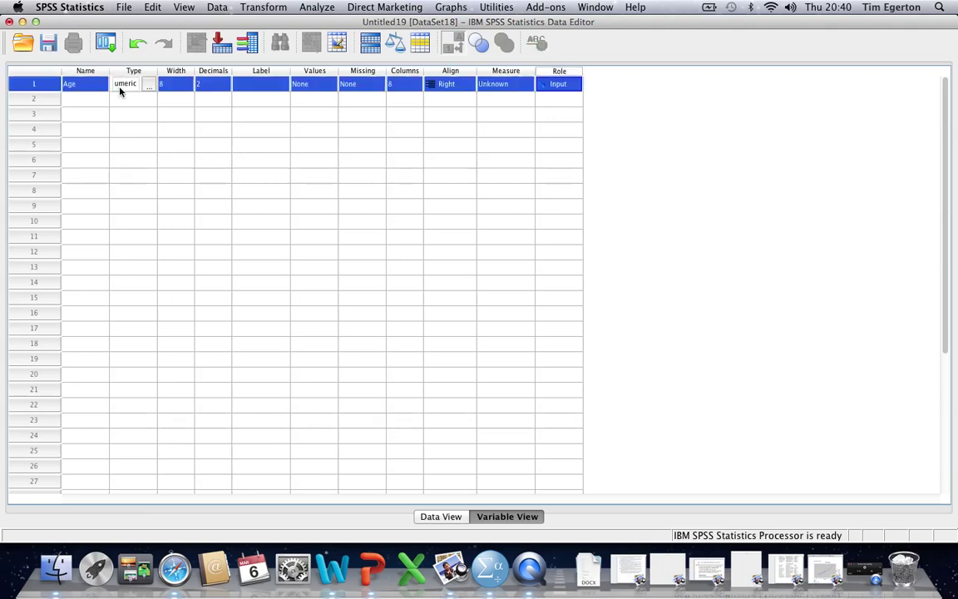
{"action": "left_click", "coordinate": [126, 73]}
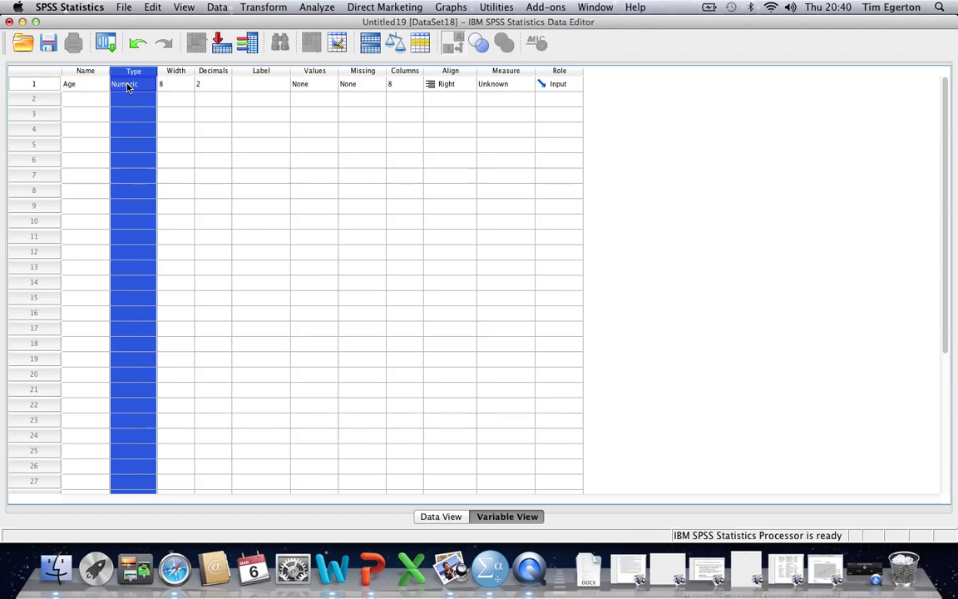
{"action": "left_click", "coordinate": [127, 87]}
{"action": "left_click", "coordinate": [147, 85]}
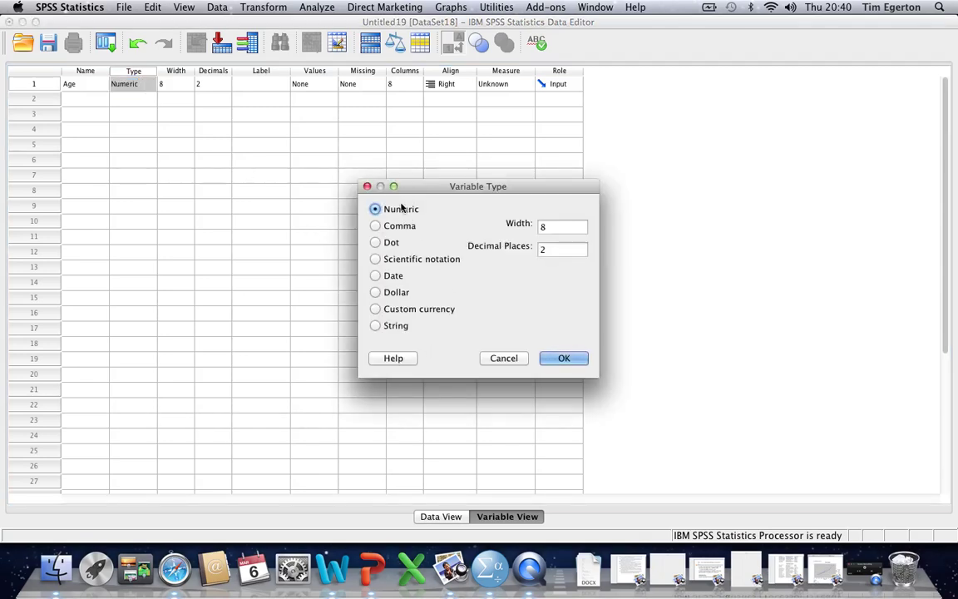
{"action": "left_click", "coordinate": [376, 276]}
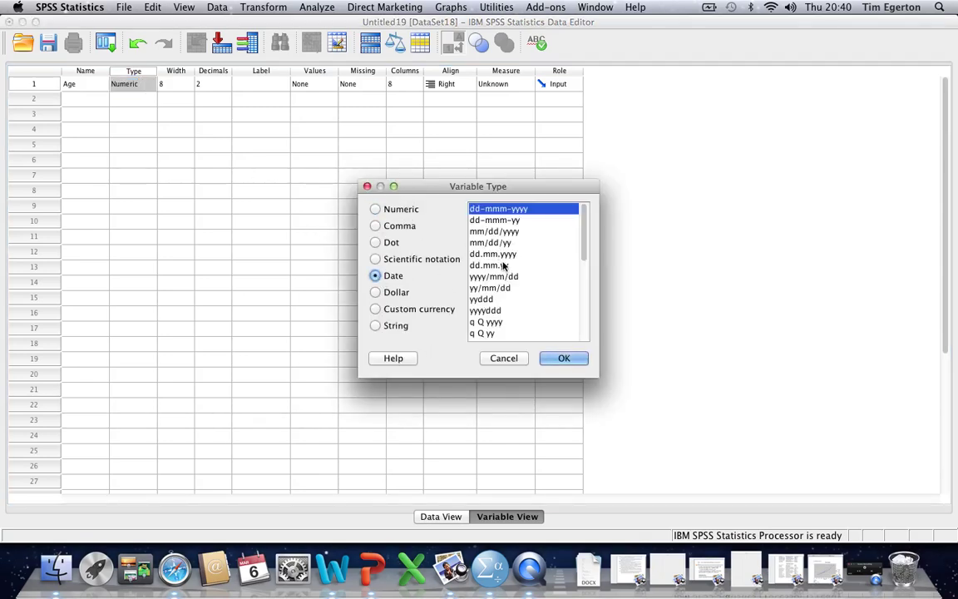
{"action": "left_click", "coordinate": [375, 326]}
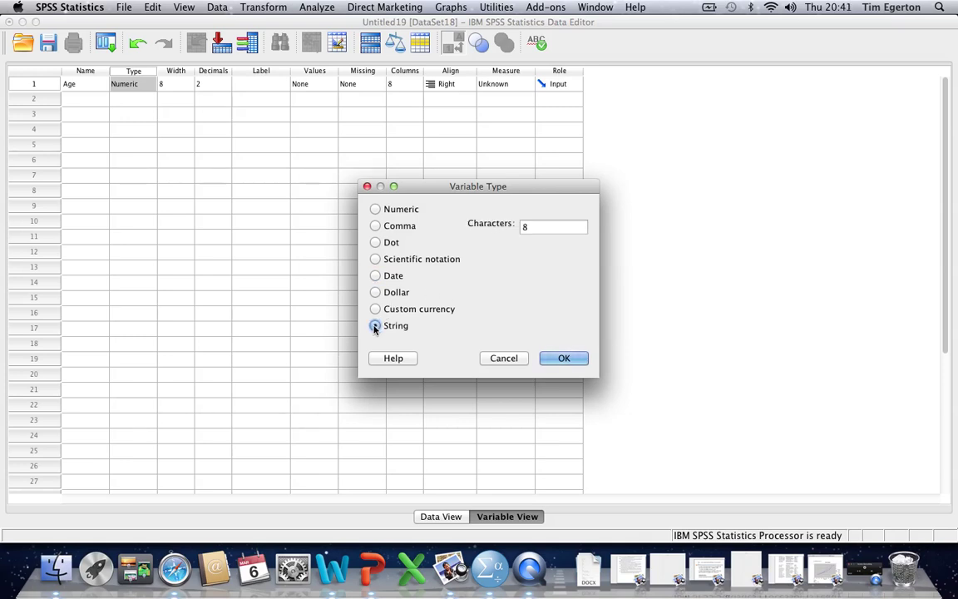
{"action": "left_click", "coordinate": [496, 358]}
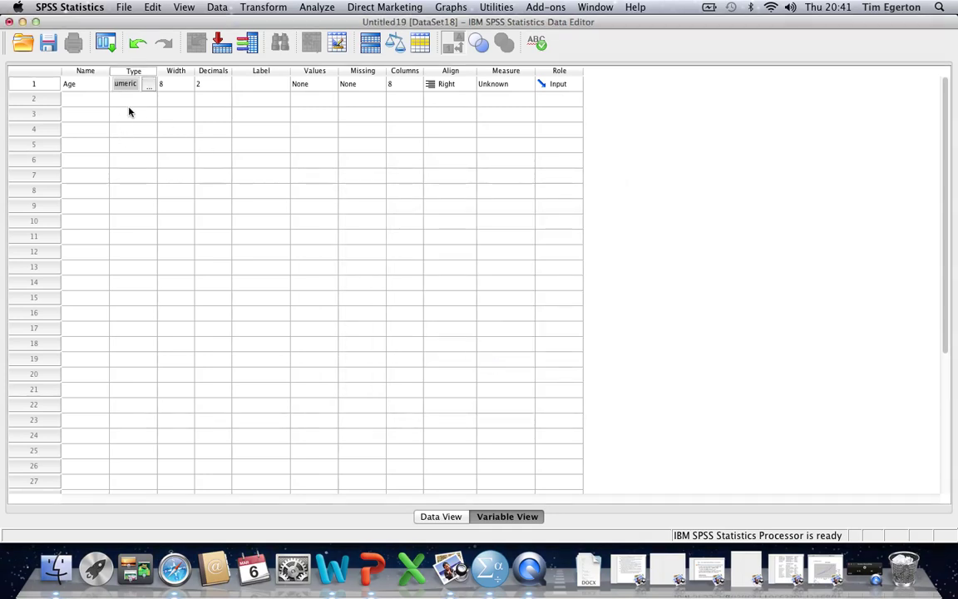
{"action": "left_click", "coordinate": [187, 74]}
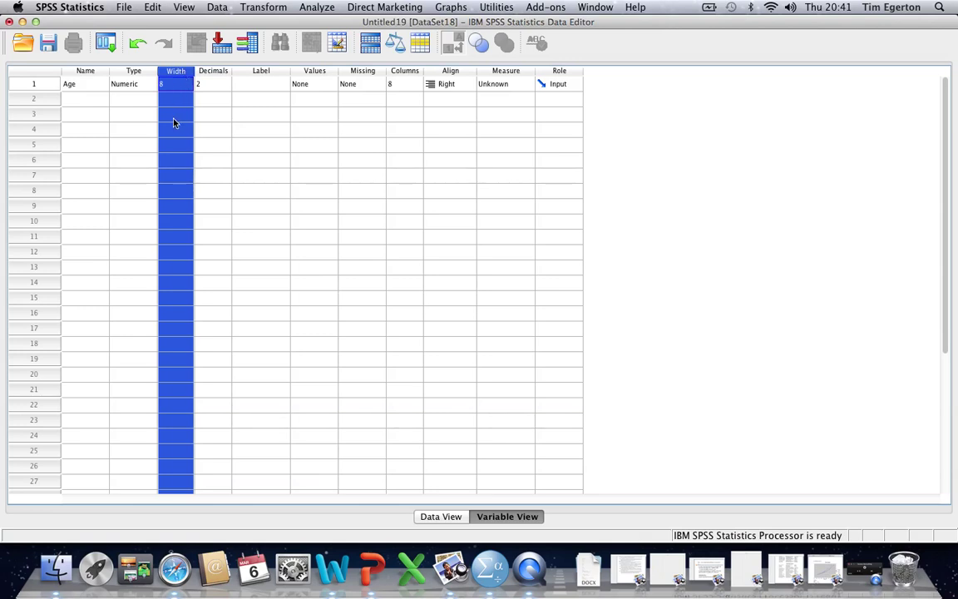
Change the Age variable's Decimals from 2 to 1.
{"action": "left_click", "coordinate": [207, 72]}
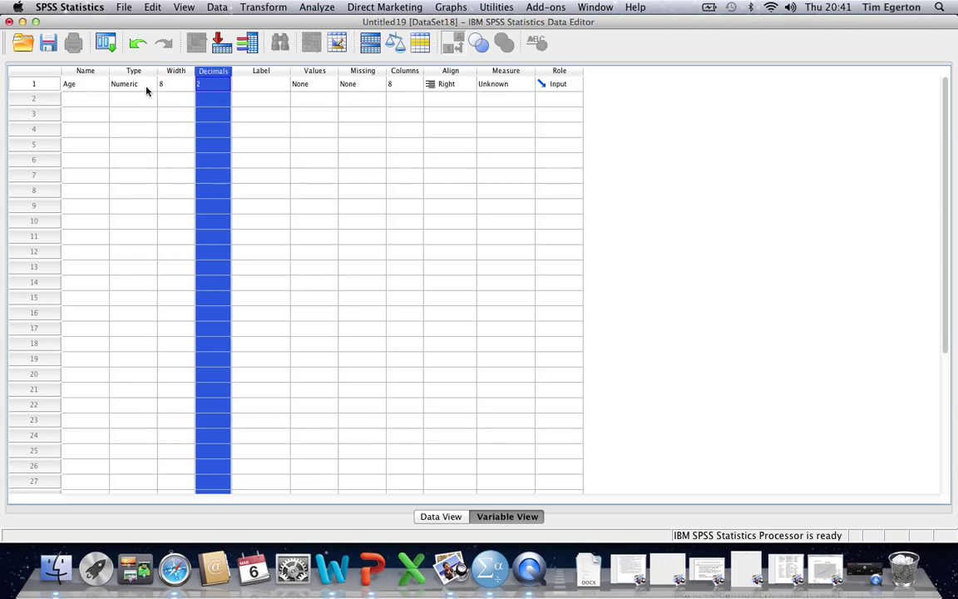
{"action": "left_click", "coordinate": [207, 88]}
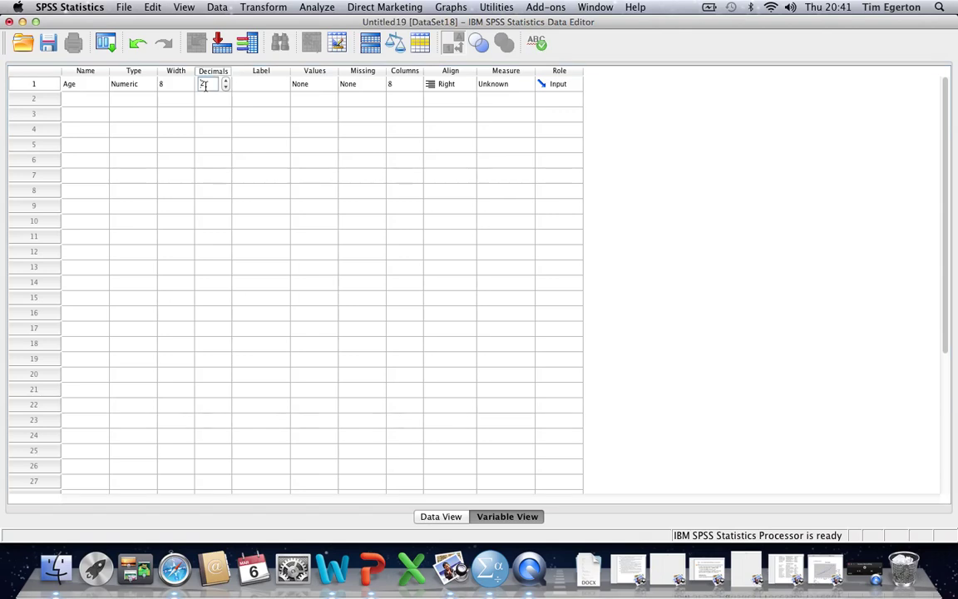
{"action": "key", "text": "BackSpace"}
{"action": "type", "text": "3"}
{"action": "key", "text": "BackSpace"}
{"action": "type", "text": "1"}
{"action": "left_click", "coordinate": [201, 104]}
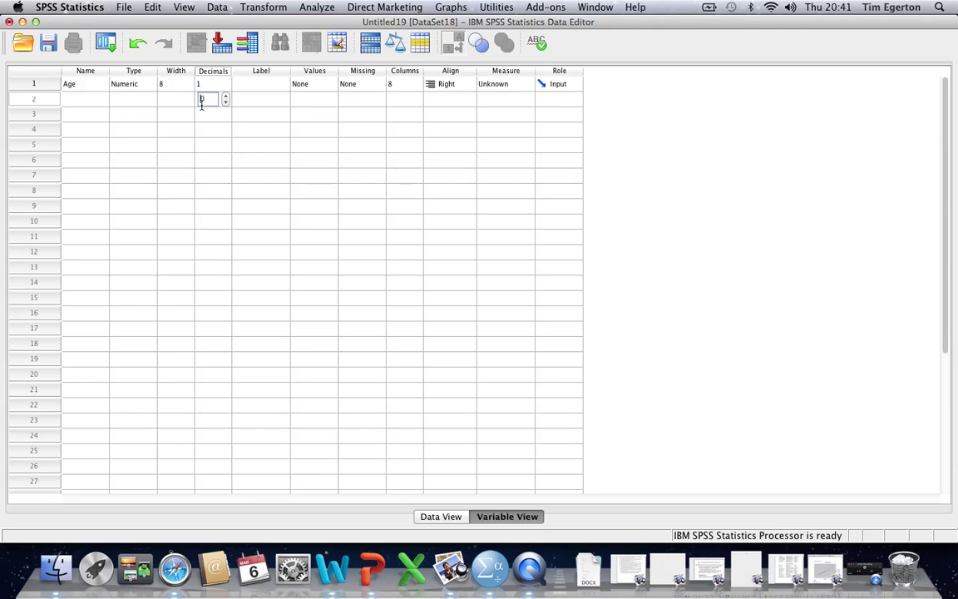
{"action": "left_click", "coordinate": [264, 74]}
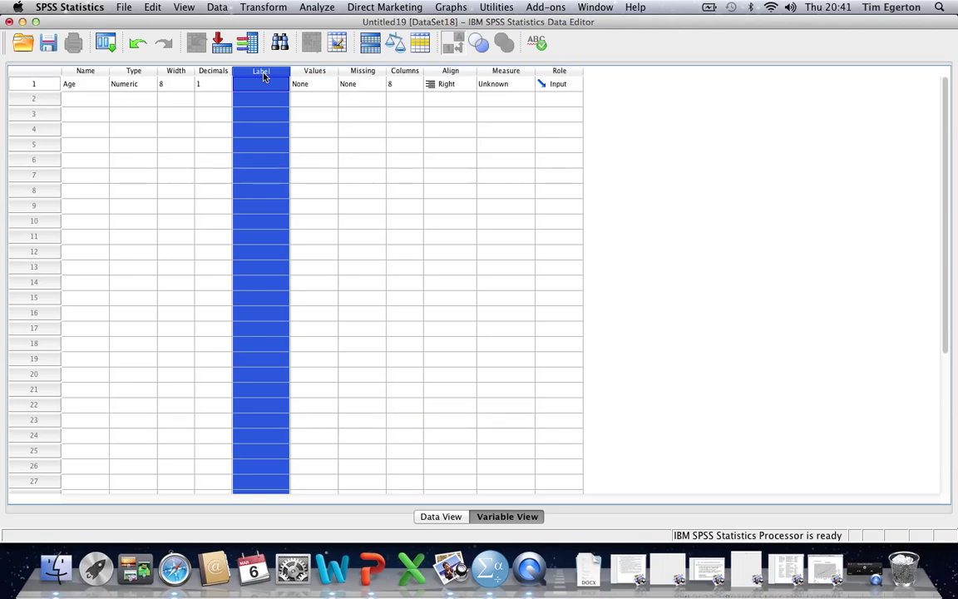
Enter 'Age (Months)' in the Label cell for Age.
{"action": "left_click", "coordinate": [87, 72]}
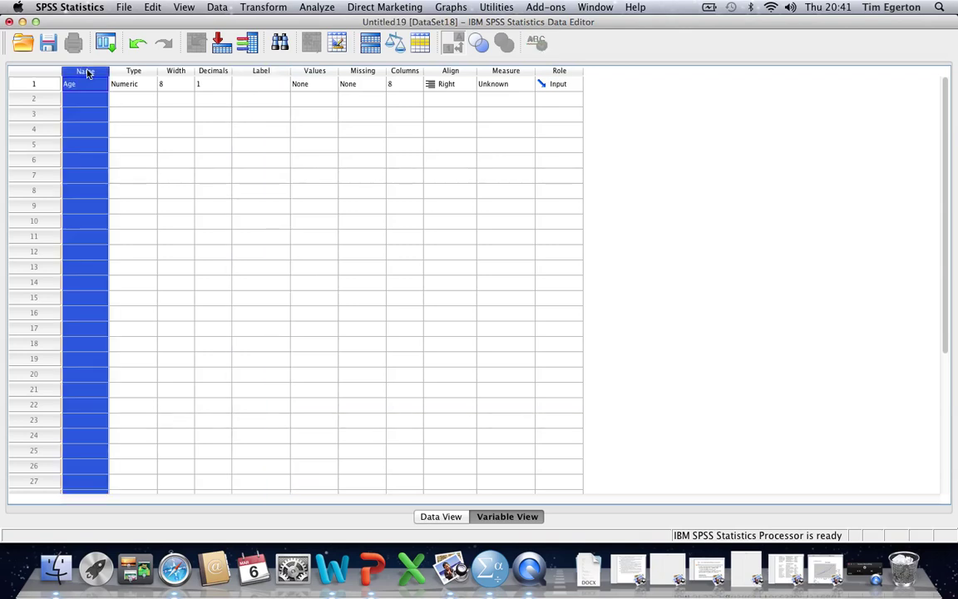
{"action": "left_click", "coordinate": [259, 73]}
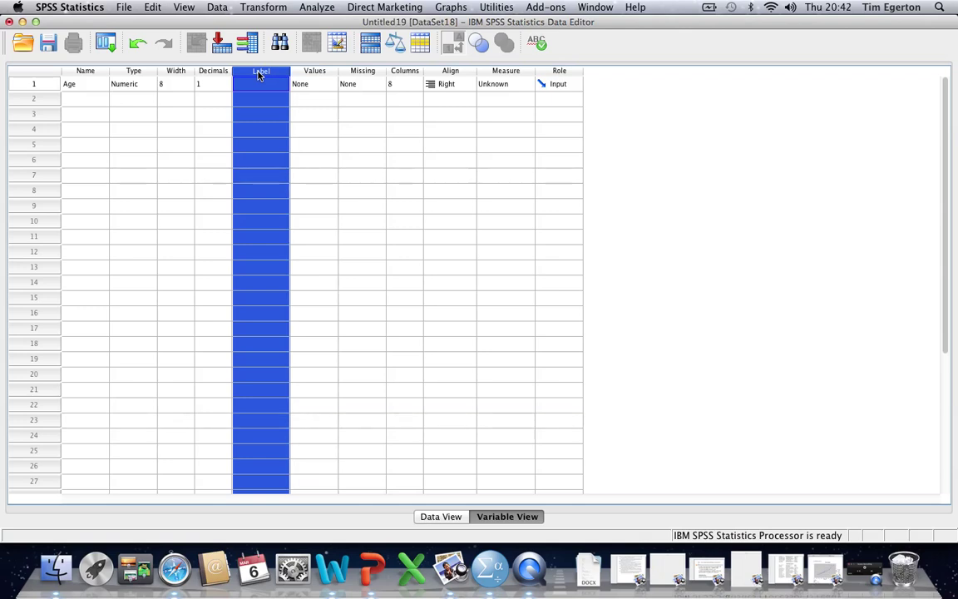
{"action": "left_click", "coordinate": [259, 84]}
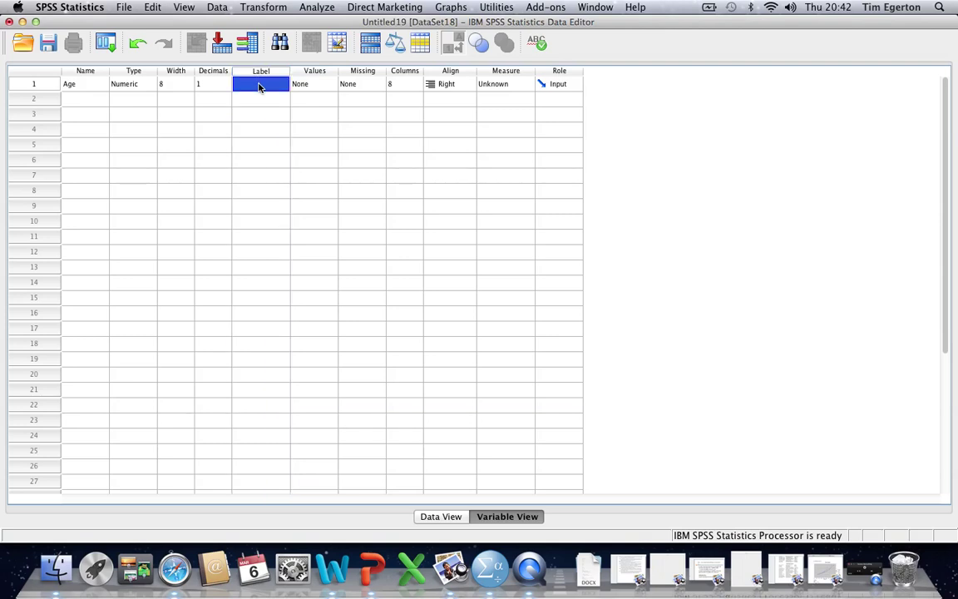
{"action": "type", "text": "Age (Months)"}
{"action": "left_click", "coordinate": [259, 100]}
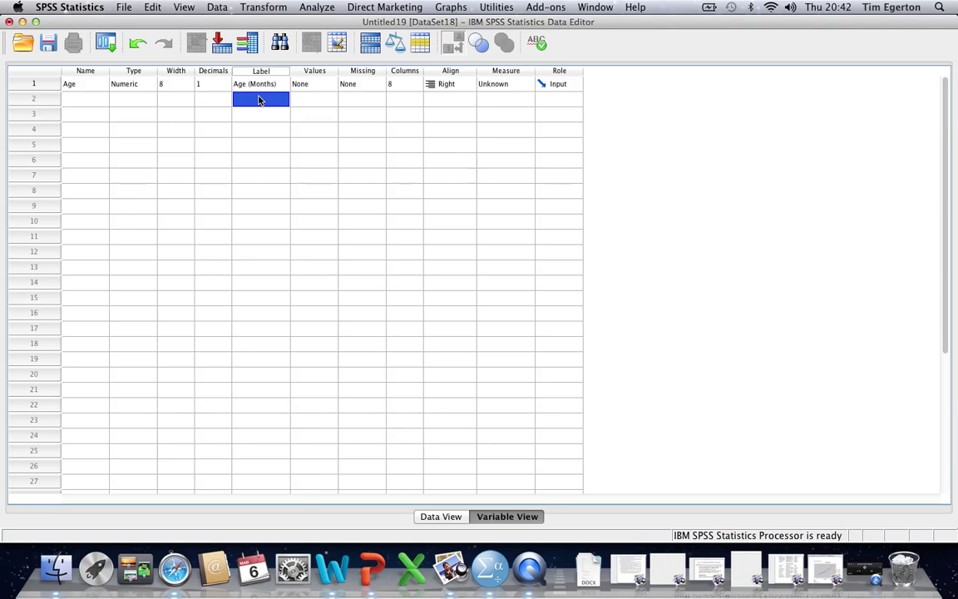
{"action": "left_click", "coordinate": [311, 71]}
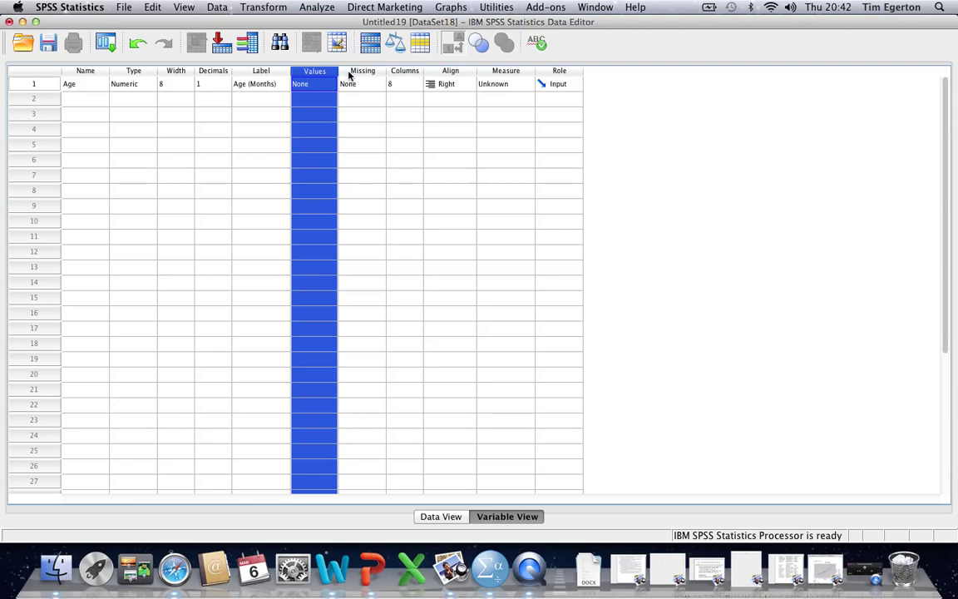
{"action": "left_click", "coordinate": [350, 75]}
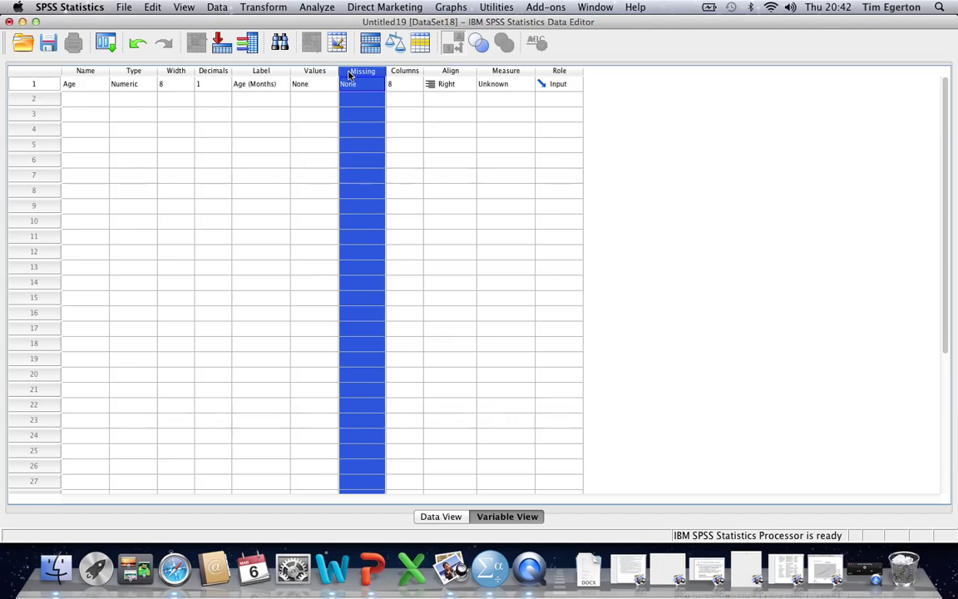
{"action": "left_click", "coordinate": [87, 83]}
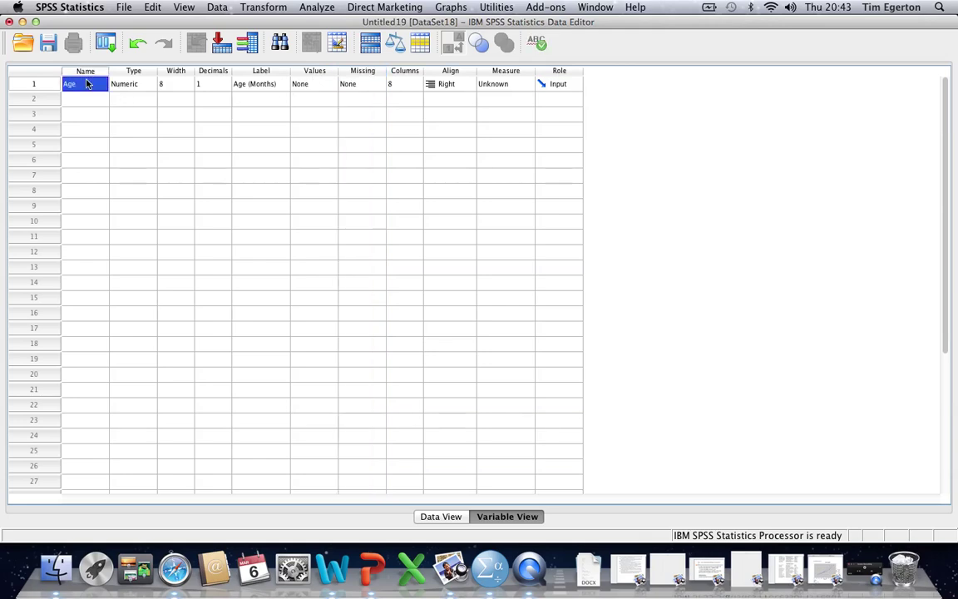
{"action": "left_click", "coordinate": [254, 86]}
{"action": "left_click", "coordinate": [349, 88]}
Set 15 as a discrete missing value for Age.
{"action": "left_click", "coordinate": [378, 87]}
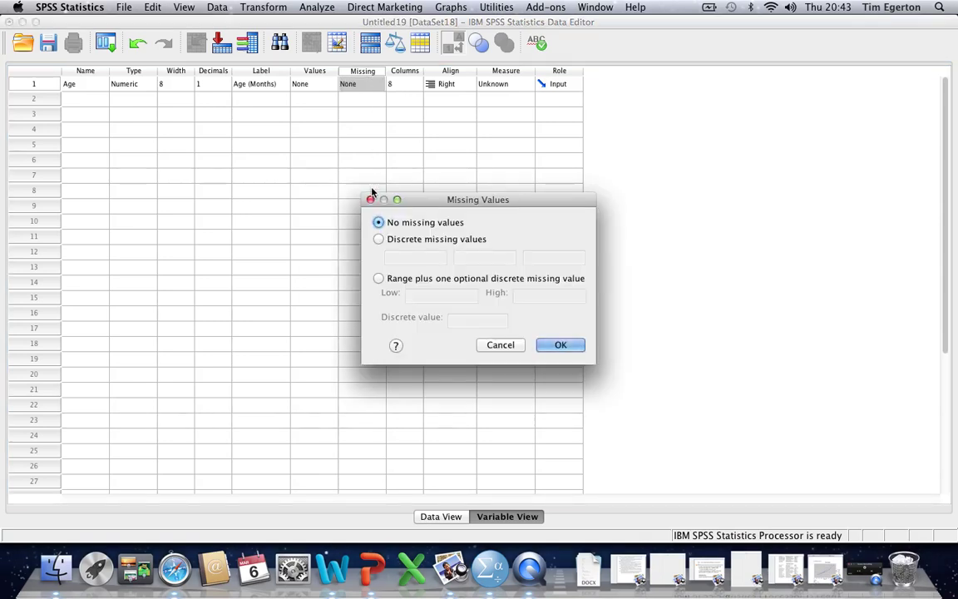
{"action": "left_click", "coordinate": [379, 240]}
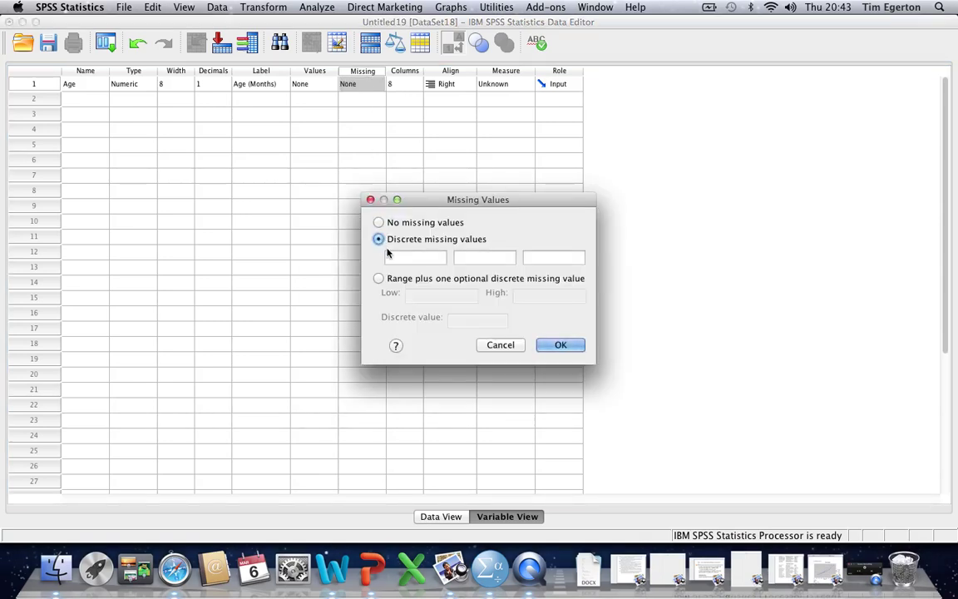
{"action": "left_click", "coordinate": [392, 257]}
{"action": "type", "text": "15"}
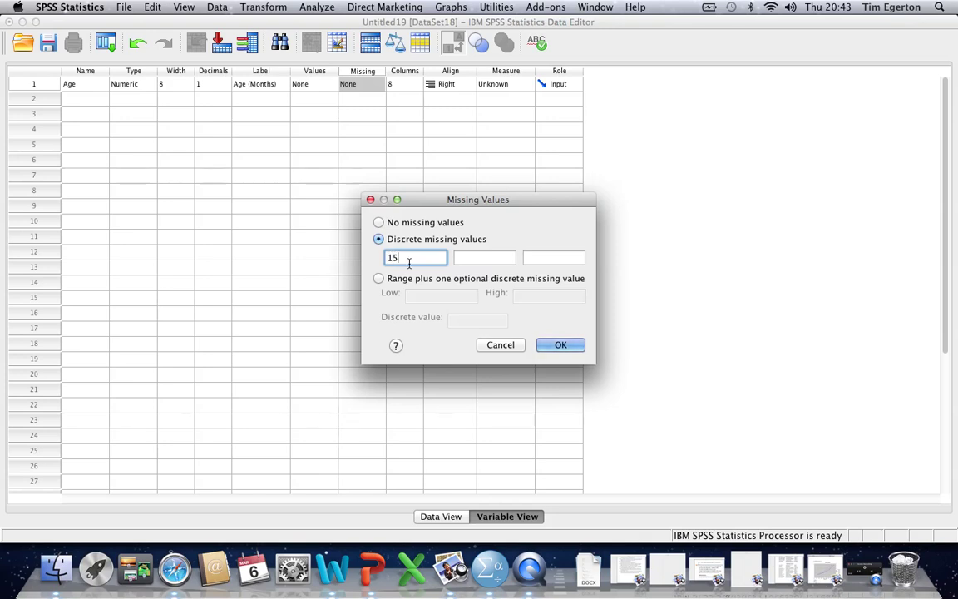
{"action": "left_click", "coordinate": [465, 259]}
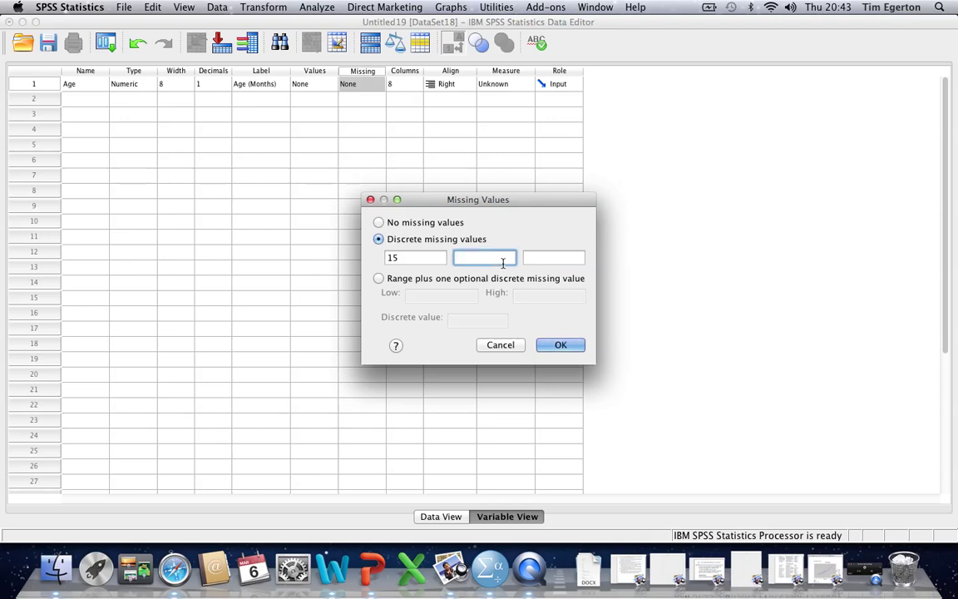
{"action": "left_click", "coordinate": [549, 350]}
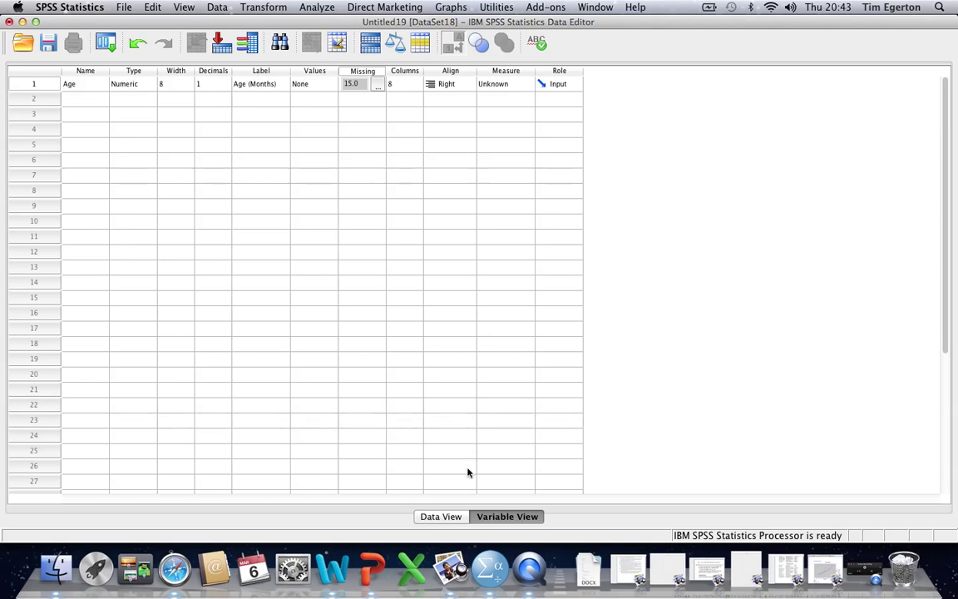
Enter 18 in Age's first cell in Data View, then return to Variable View.
{"action": "left_click", "coordinate": [453, 518]}
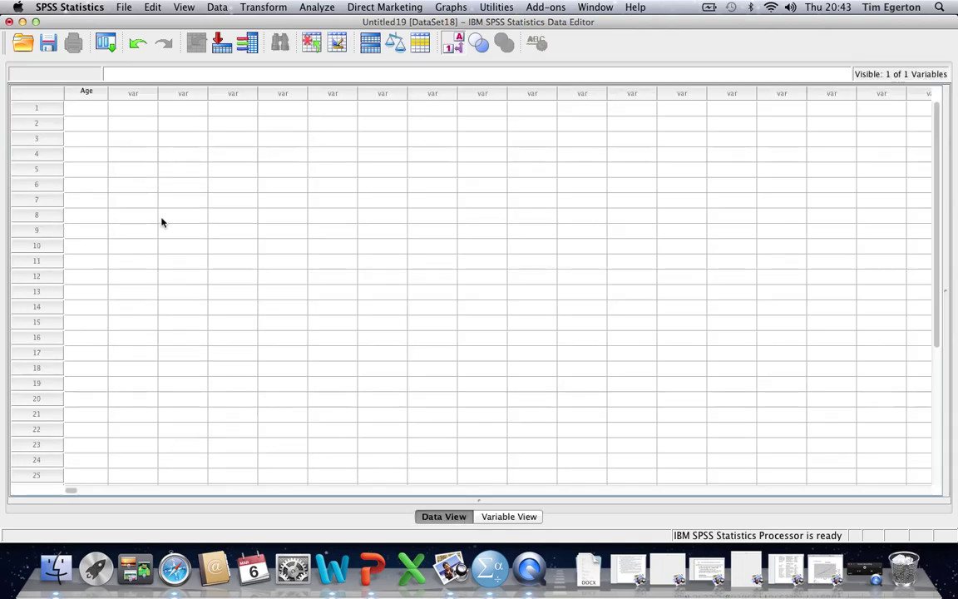
{"action": "left_click", "coordinate": [89, 111]}
{"action": "type", "text": "18"}
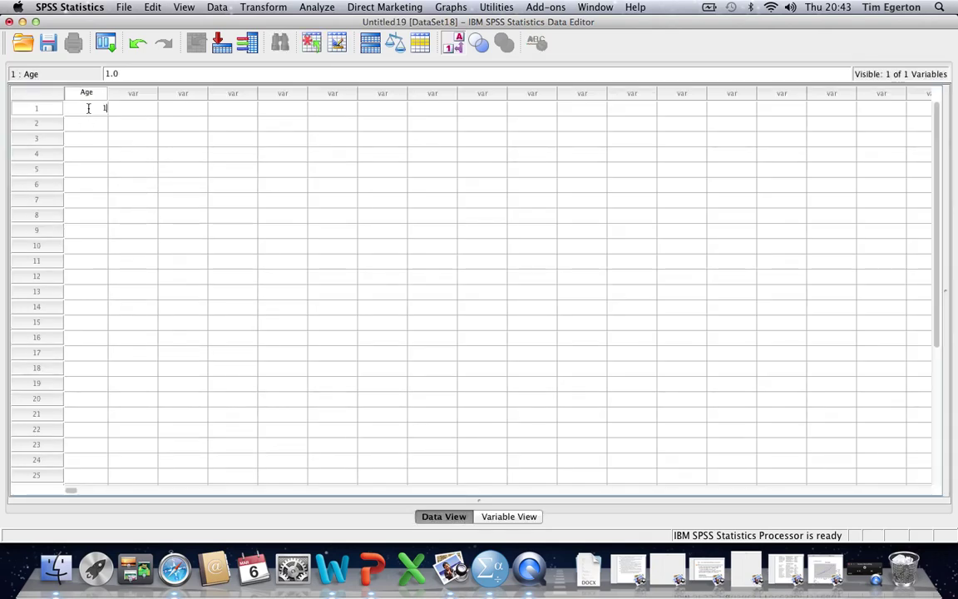
{"action": "left_click", "coordinate": [98, 125]}
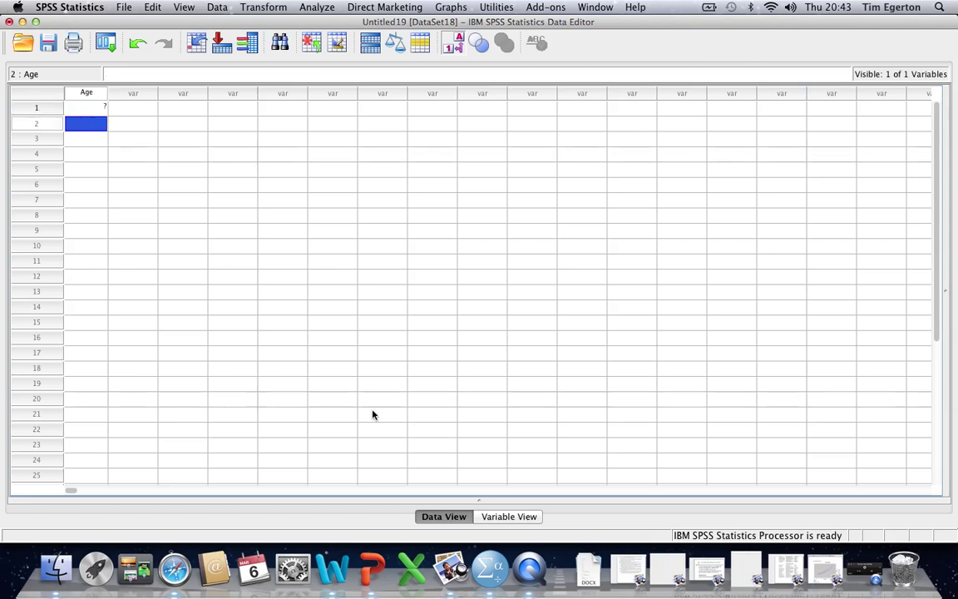
{"action": "left_click", "coordinate": [432, 445]}
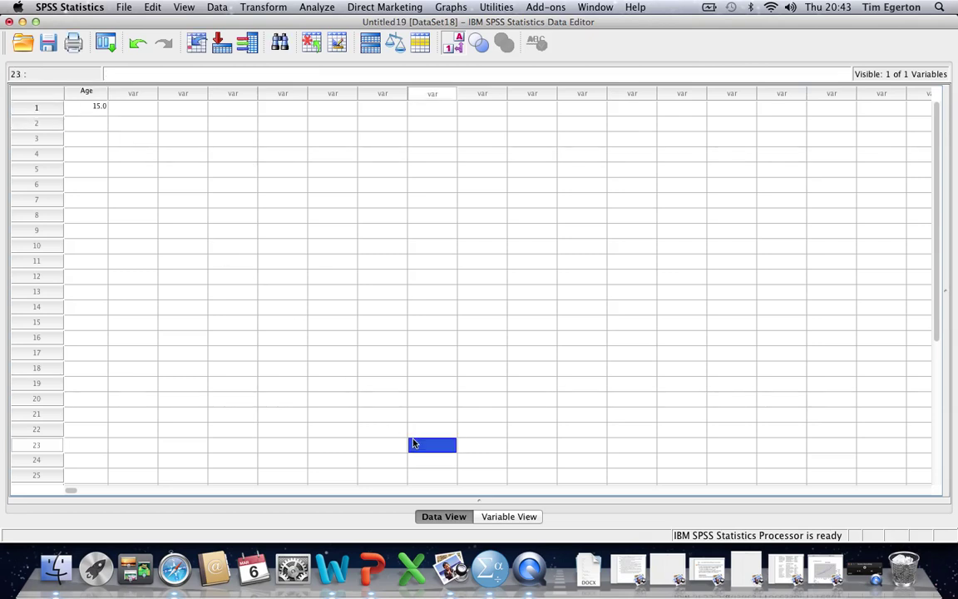
{"action": "left_click", "coordinate": [508, 517]}
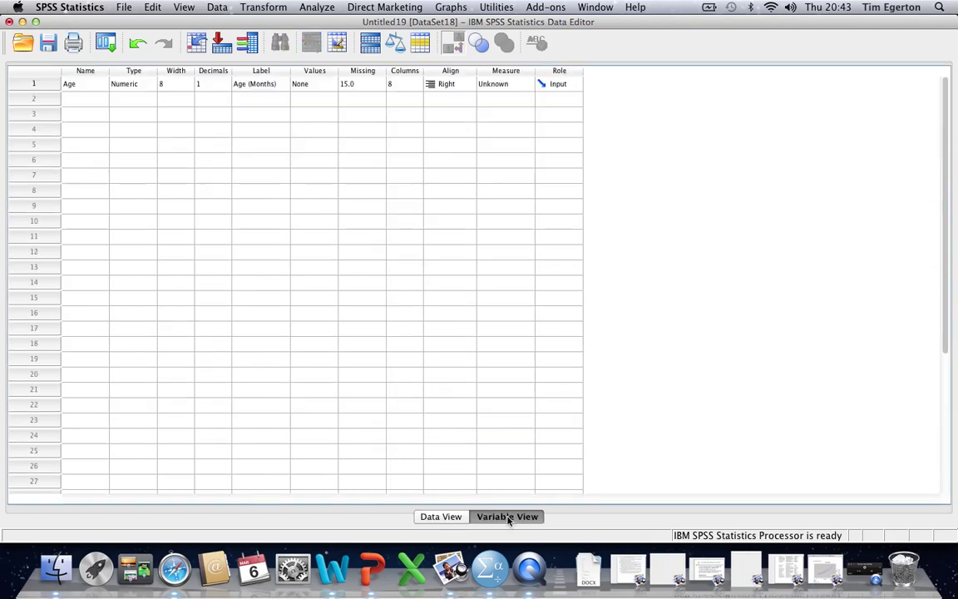
Widen the Age column slightly in Data View.
{"action": "left_click", "coordinate": [400, 71]}
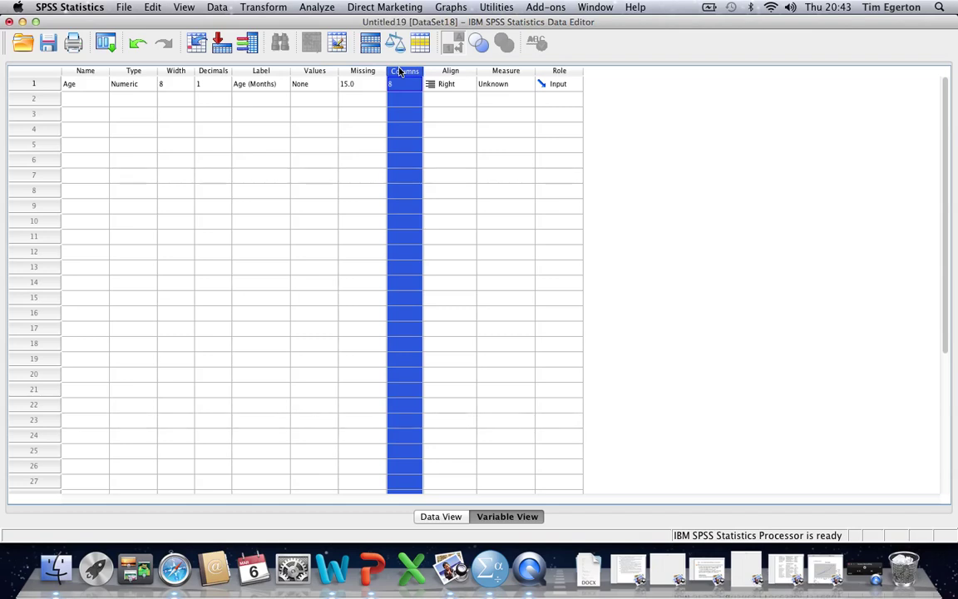
{"action": "left_click", "coordinate": [441, 516]}
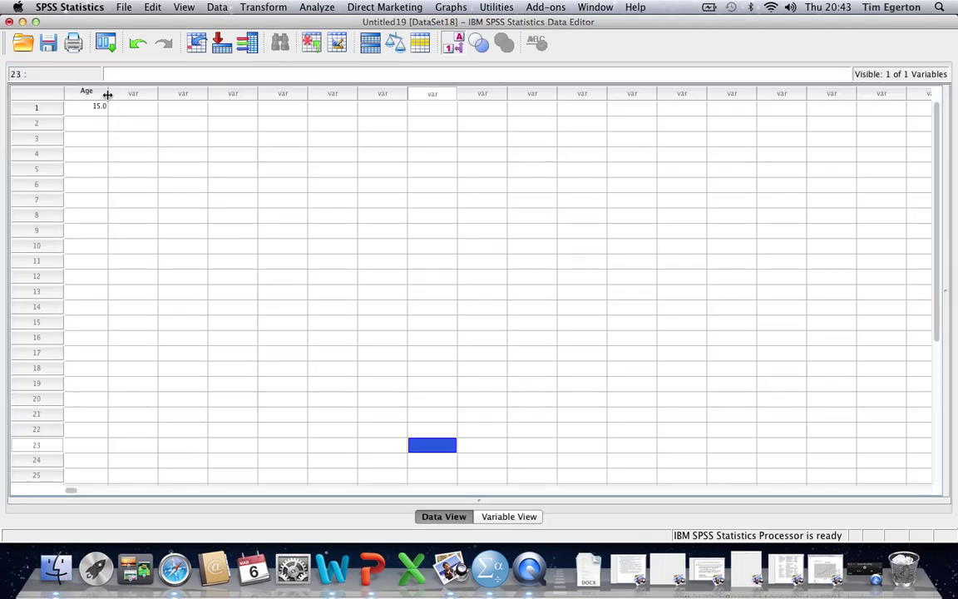
{"action": "mouse_move", "coordinate": [108, 93]}
{"action": "left_mouse_down"}
{"action": "mouse_move", "coordinate": [250, 103]}
{"action": "mouse_move", "coordinate": [110, 109]}
{"action": "left_mouse_up"}
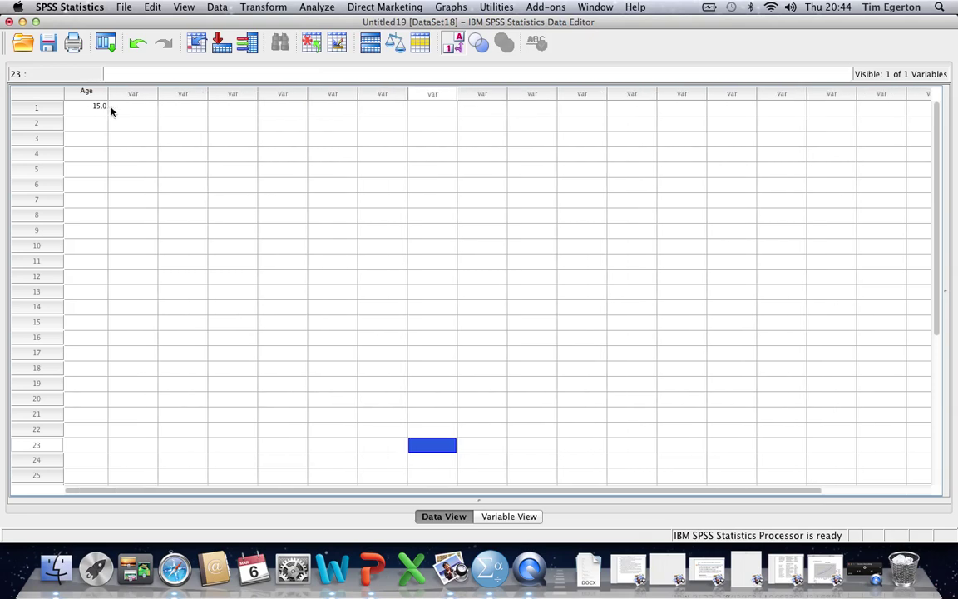
{"action": "left_click", "coordinate": [500, 516]}
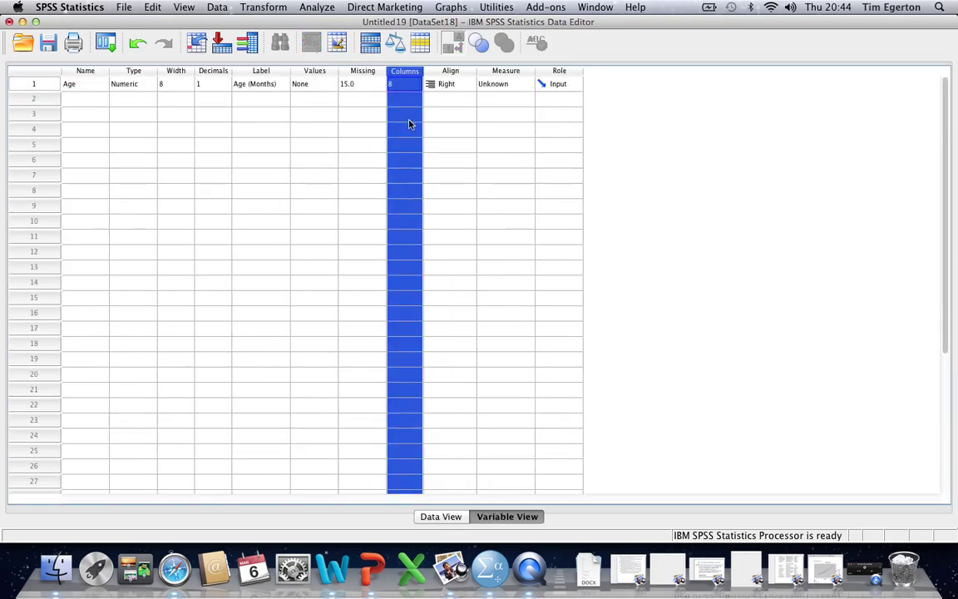
Set Age's alignment to Left in Variable View.
{"action": "left_click", "coordinate": [450, 72]}
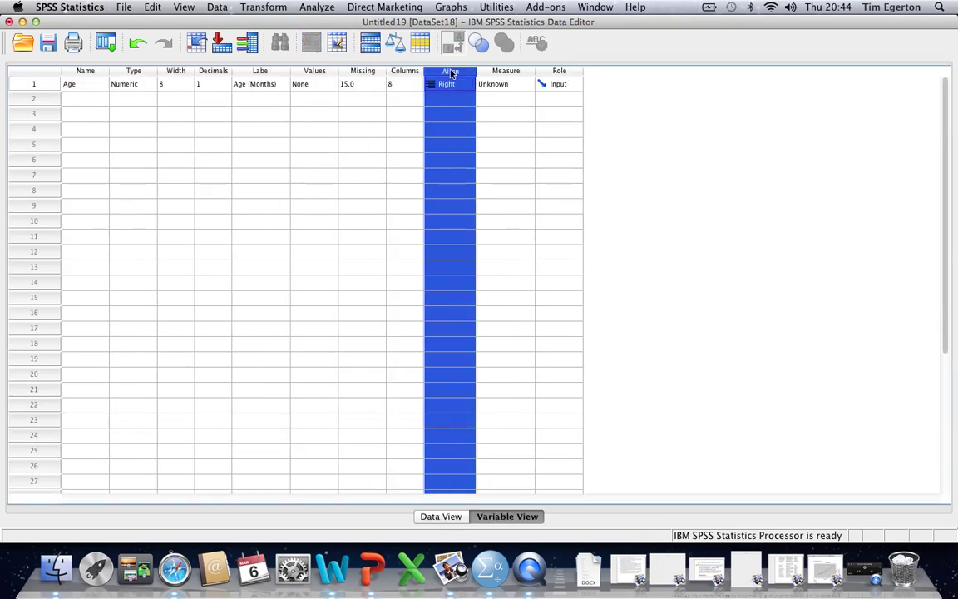
{"action": "left_click", "coordinate": [449, 84]}
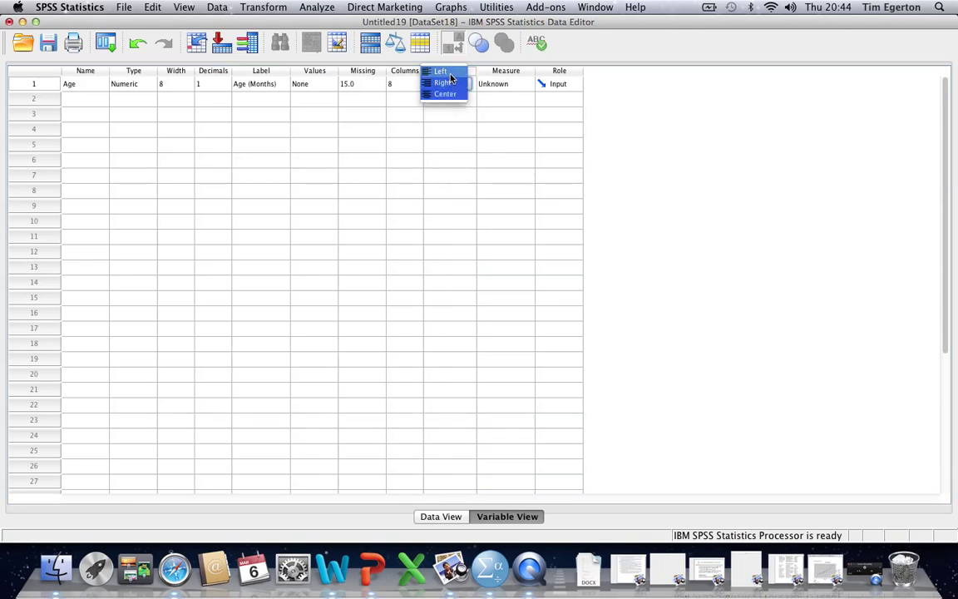
{"action": "left_click", "coordinate": [452, 84]}
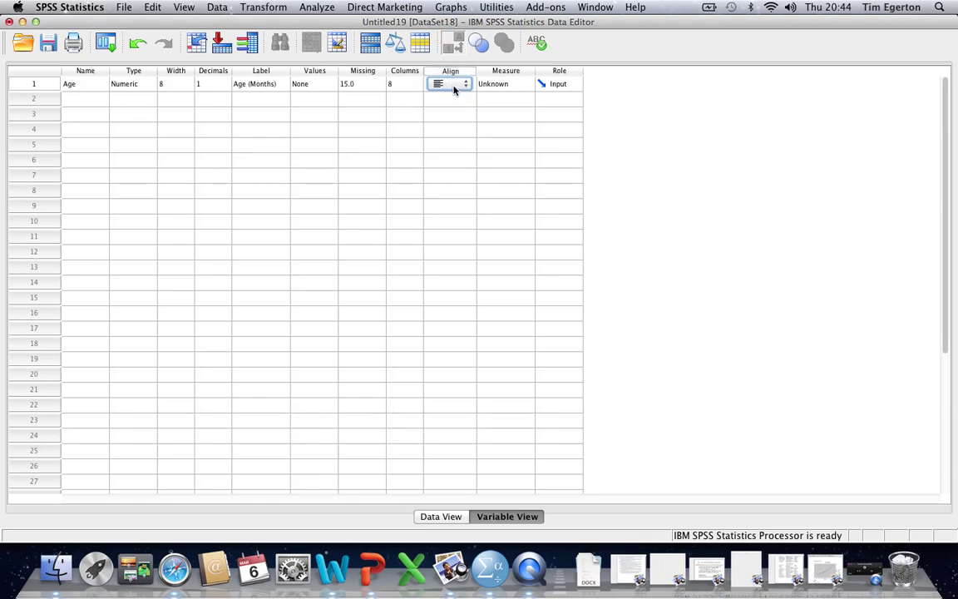
Choose Scale as the measurement level in Age's Measure cell.
{"action": "left_click", "coordinate": [498, 73]}
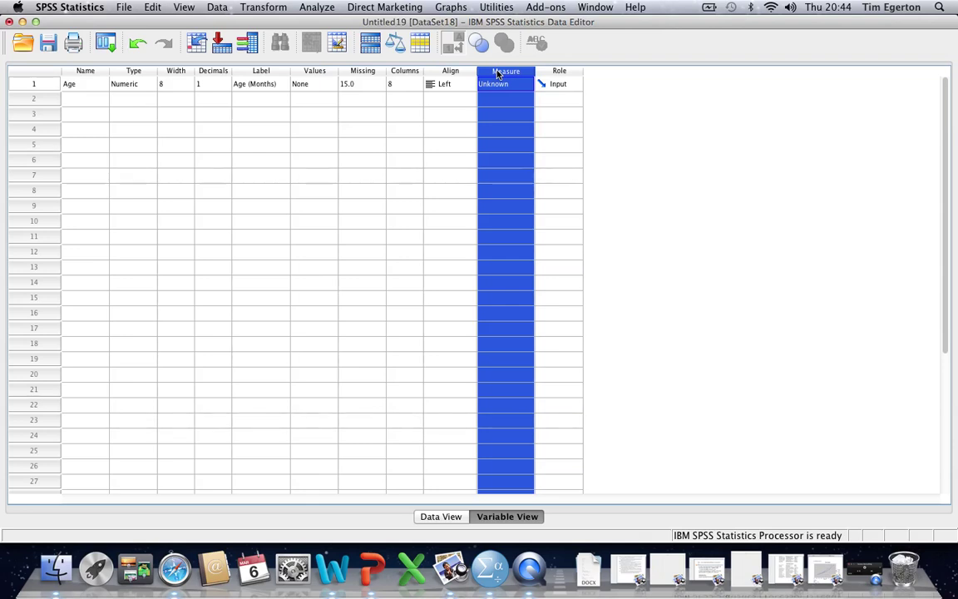
{"action": "left_click", "coordinate": [500, 87]}
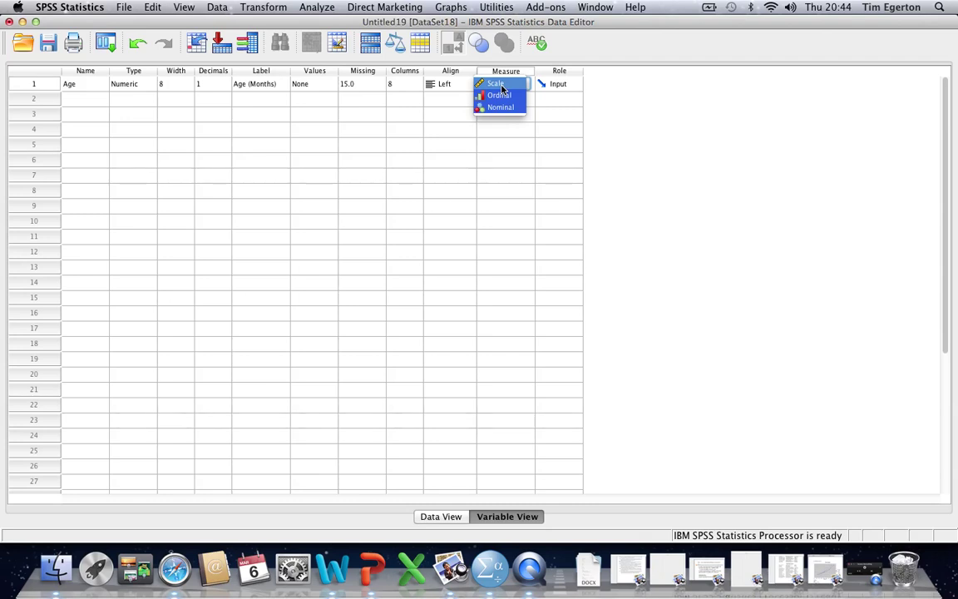
{"action": "left_click", "coordinate": [502, 87]}
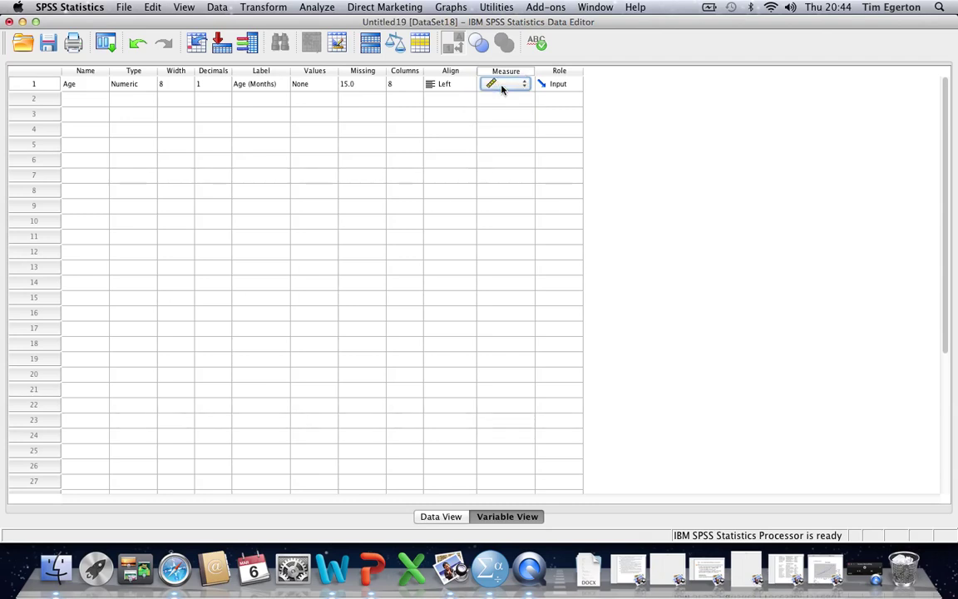
{"action": "left_click", "coordinate": [562, 72]}
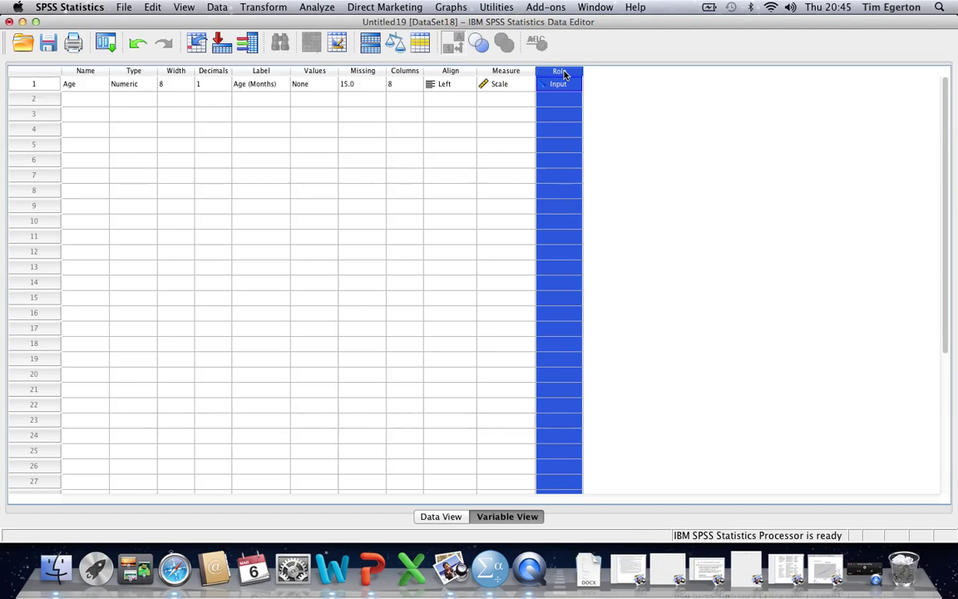
{"action": "left_click", "coordinate": [563, 85]}
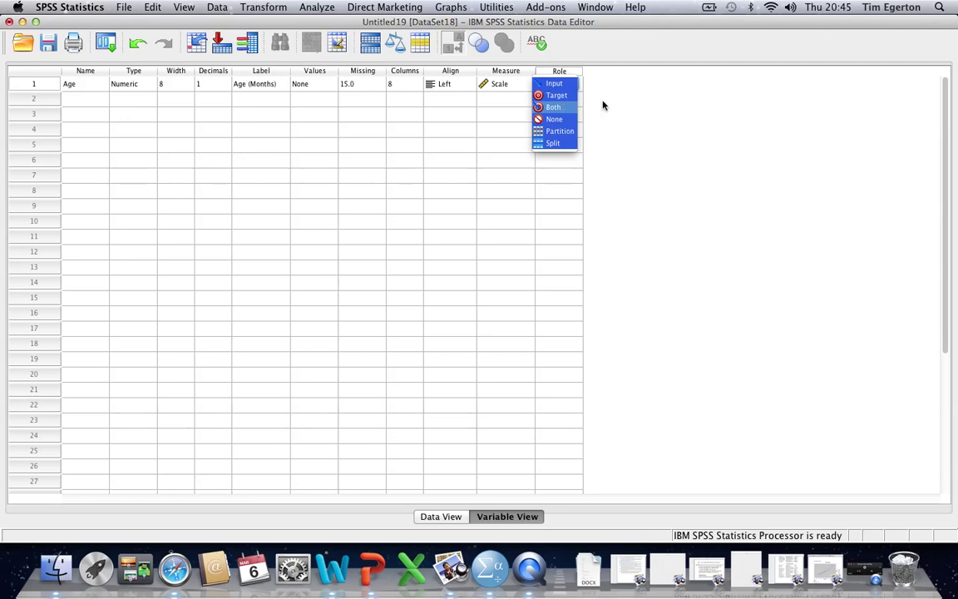
{"action": "left_click", "coordinate": [599, 103]}
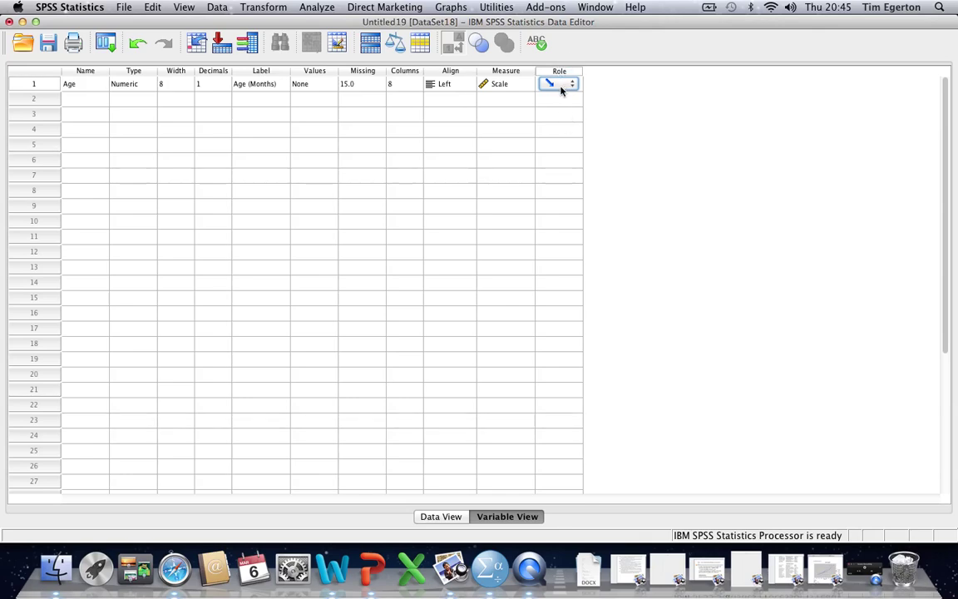